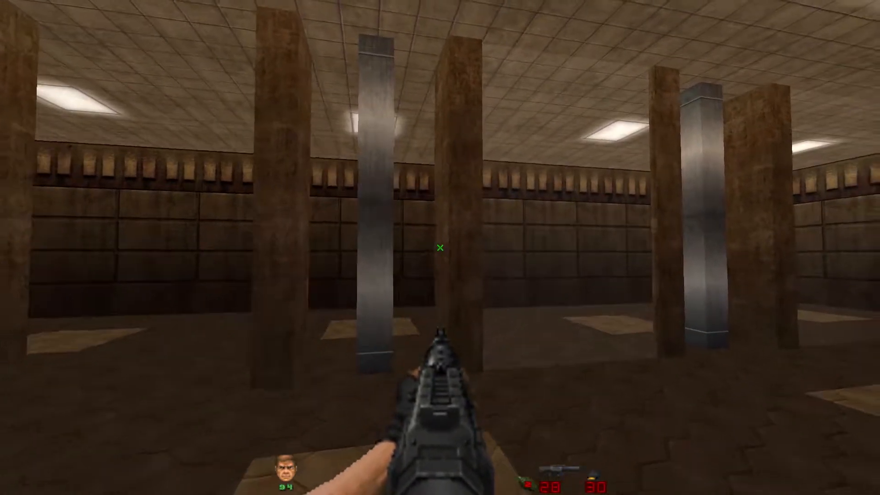
pyautogui.click(440, 247)
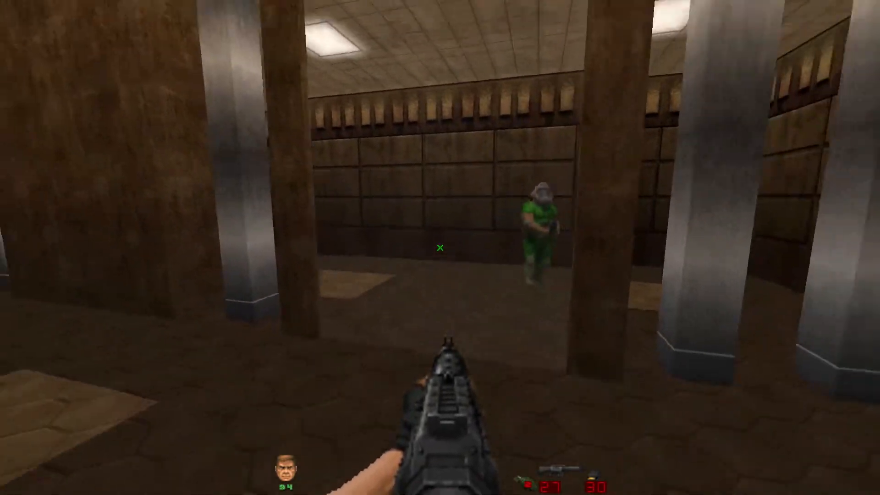
pyautogui.click(441, 248)
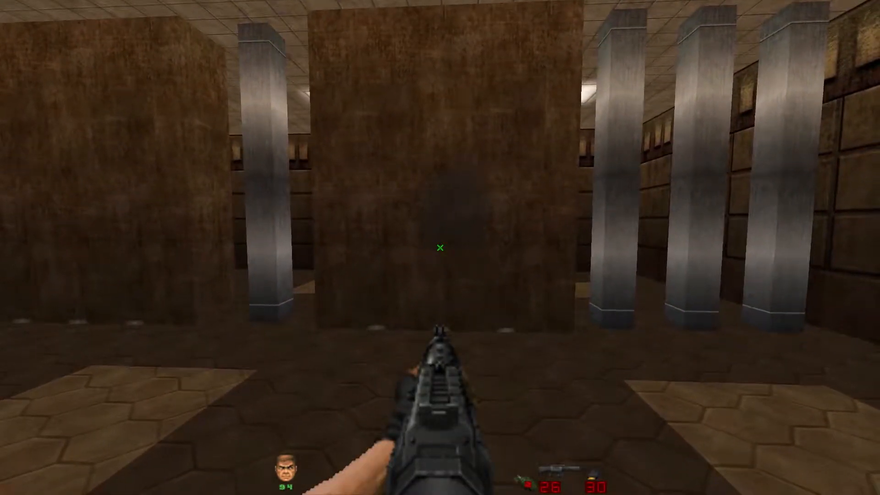
pyautogui.press('w')
pyautogui.press('w')
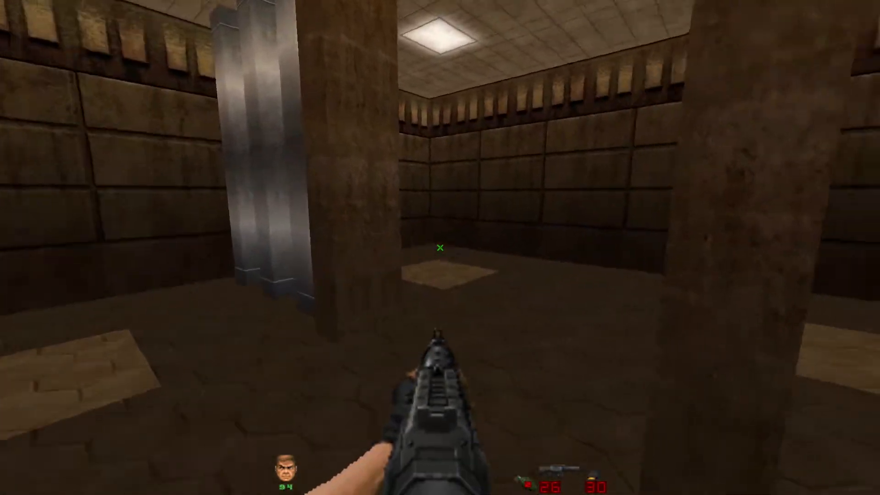
pyautogui.press('w')
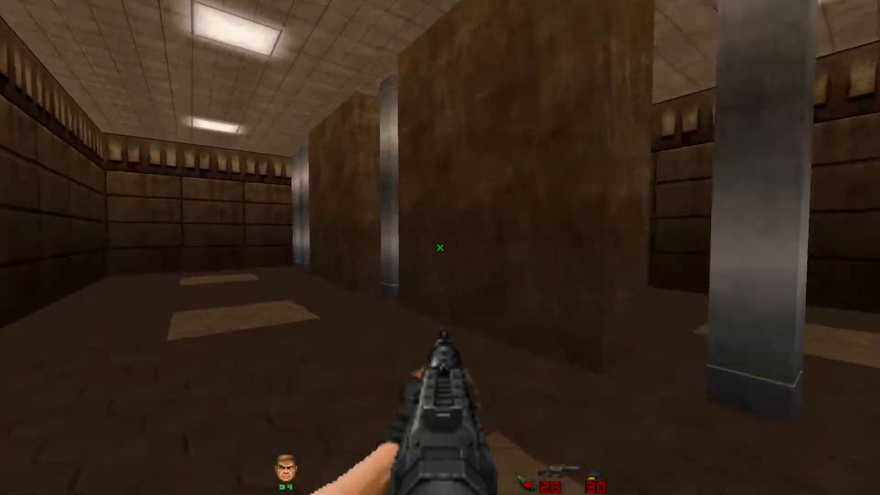
pyautogui.press('w')
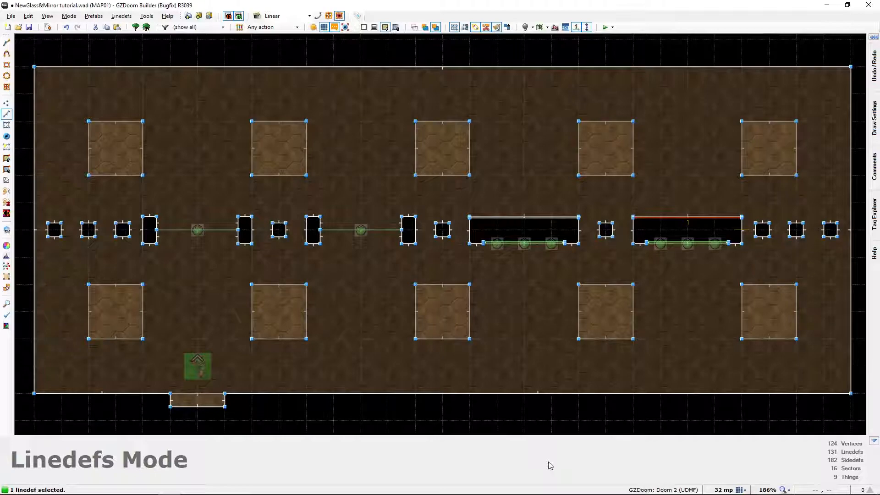
# - Clear the linedef selection and review the map options, including the game configuration, script type and loaded resource files
pyautogui.press('Escape')
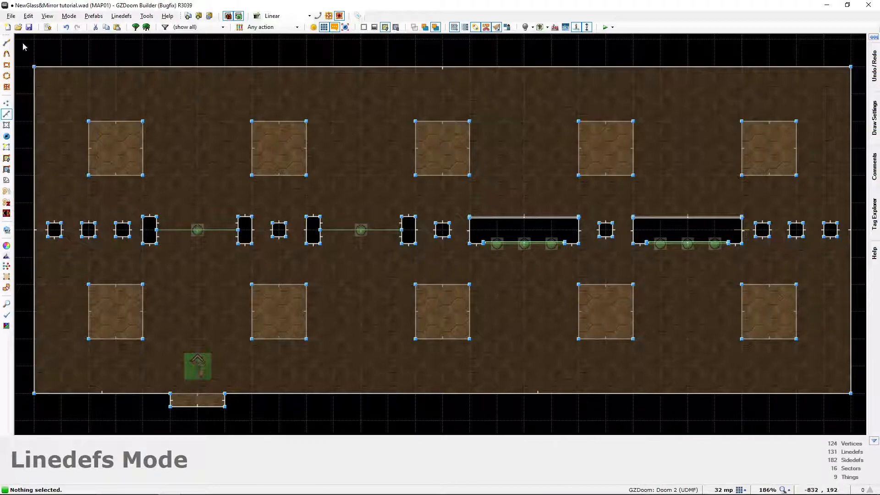
pyautogui.click(29, 16)
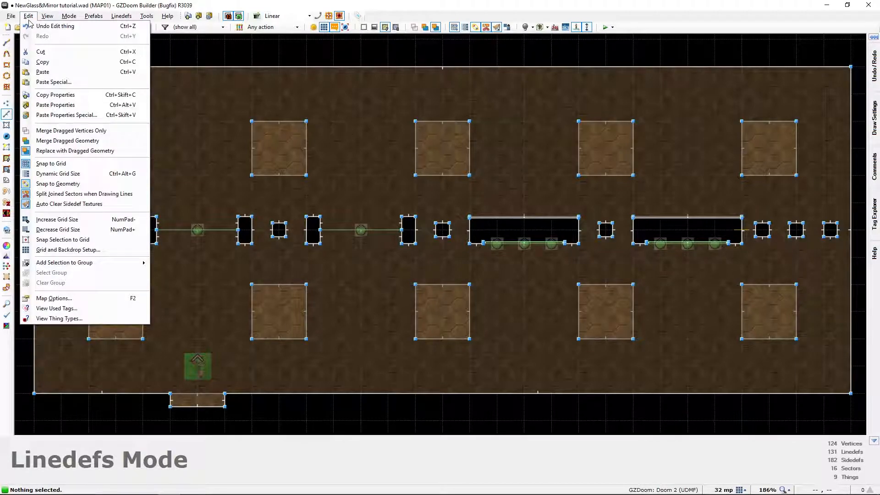
pyautogui.click(76, 298)
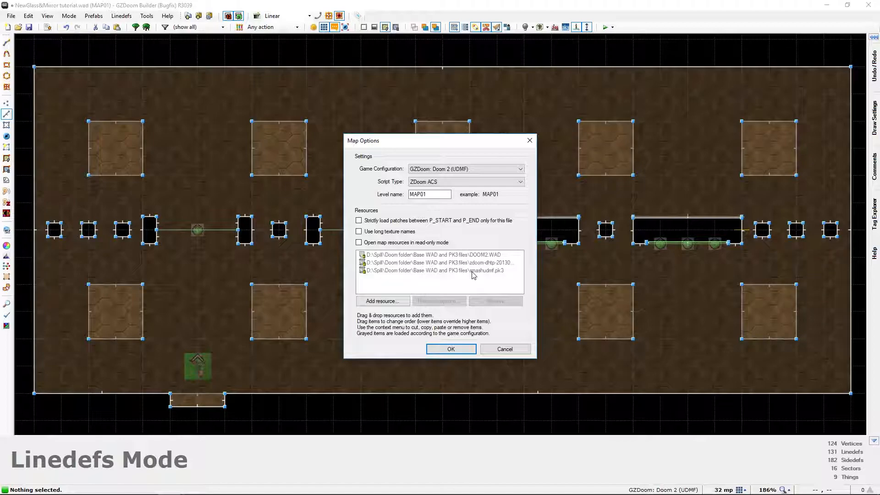
pyautogui.click(531, 144)
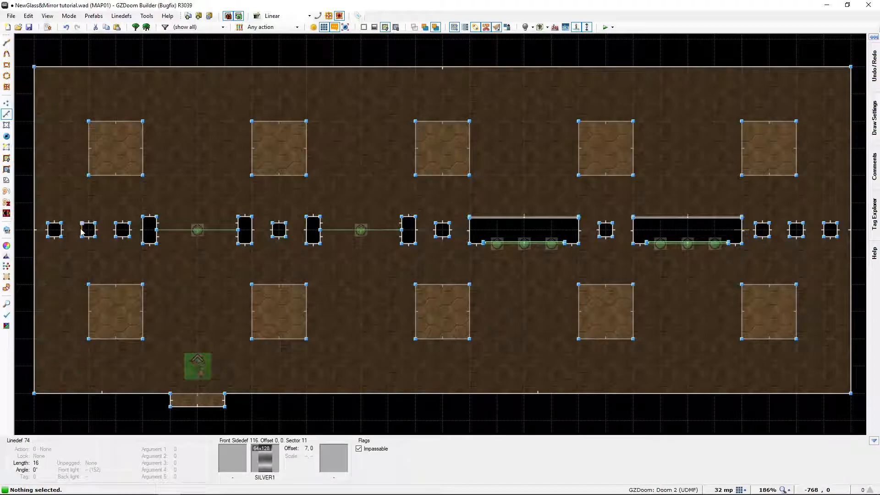
# - Review the map's ACS code for script 1 and script 2 in the Script Editor, and return to the map
pyautogui.click(48, 27)
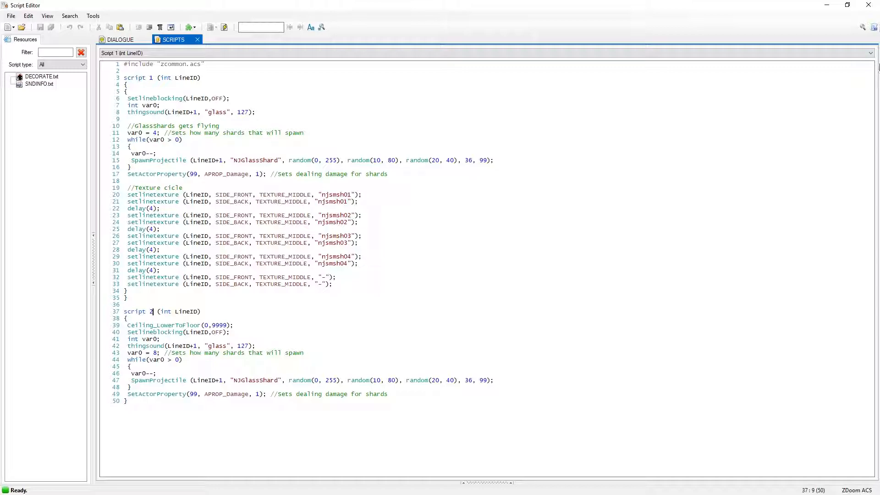
pyautogui.click(869, 6)
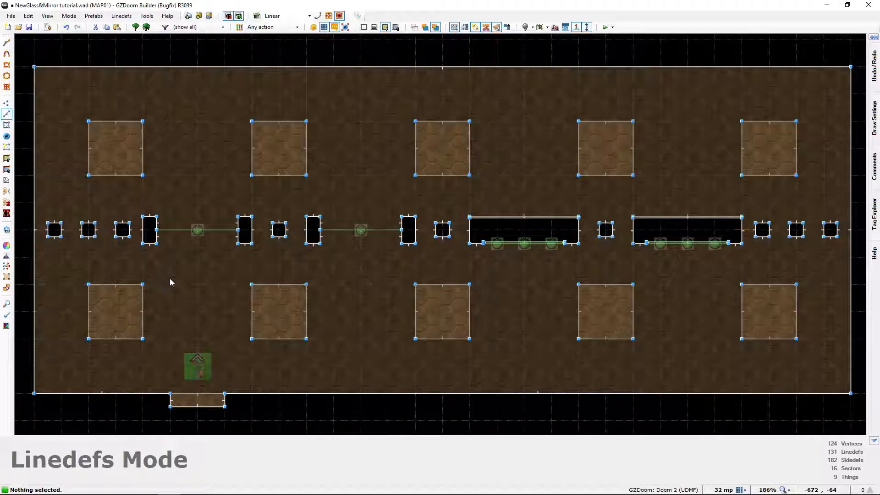
pyautogui.click(48, 27)
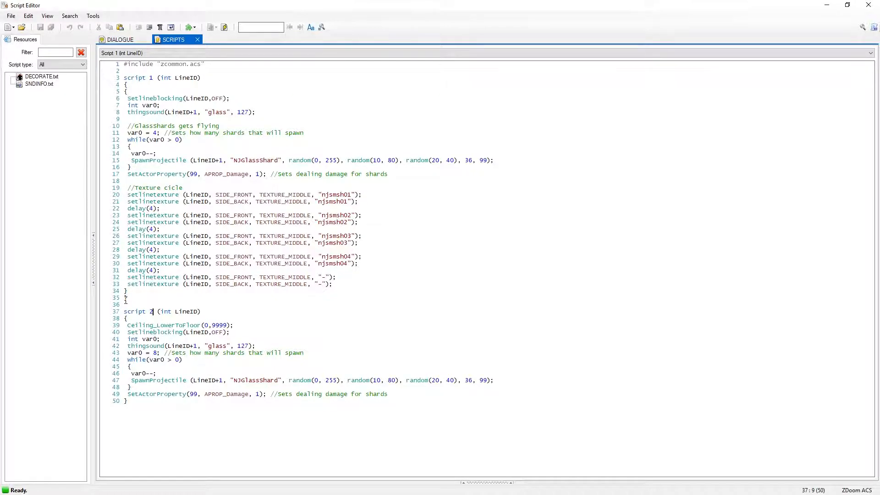
pyautogui.click(869, 5)
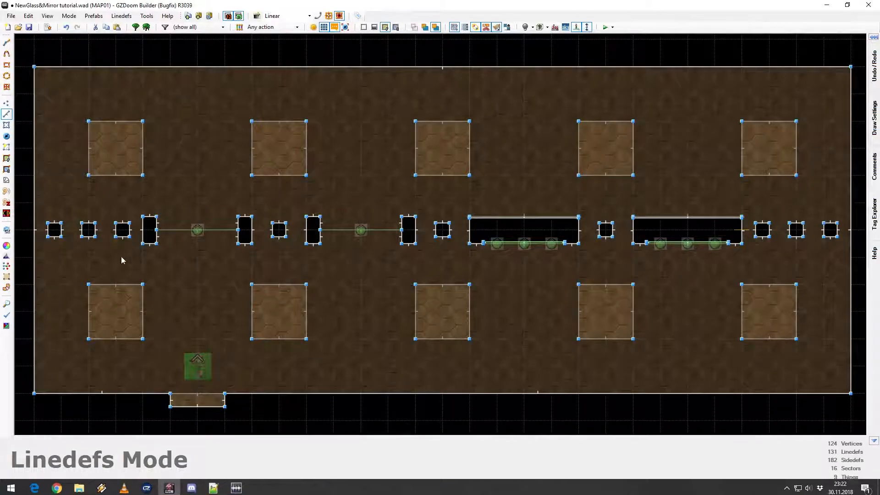
# - Inspect the first glass linedef's flags, script action, activation and tag, plus its front middle texture among the smashudmf.pk3 textures
pyautogui.rightClick(179, 234)
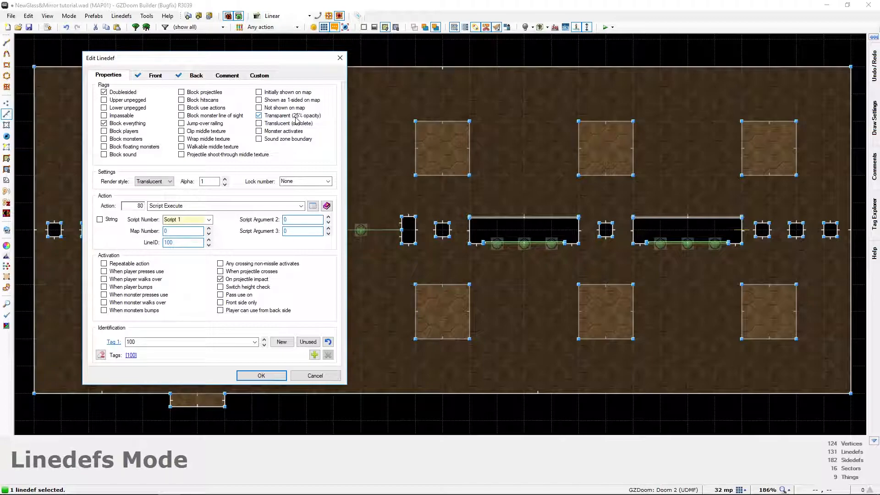
pyautogui.click(148, 79)
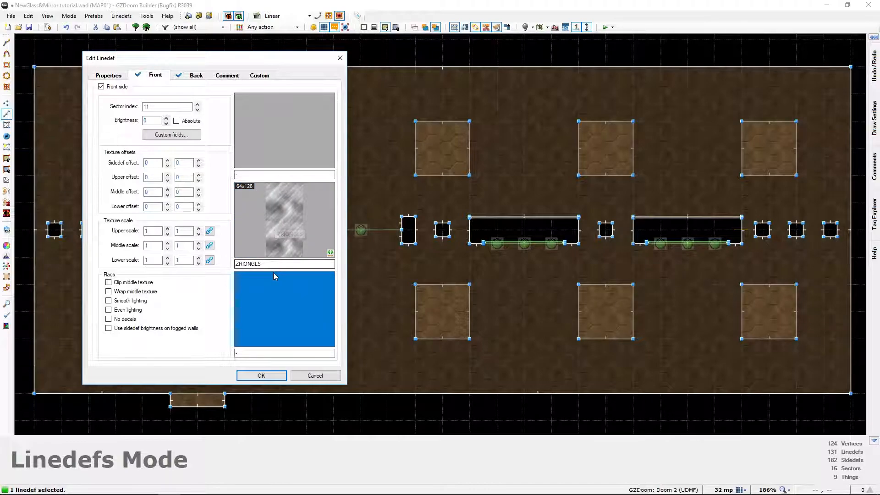
pyautogui.click(273, 242)
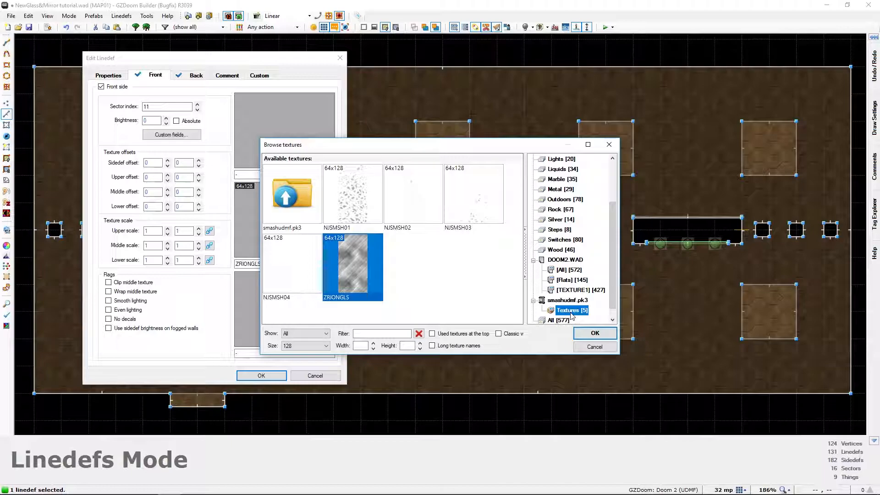
pyautogui.click(589, 349)
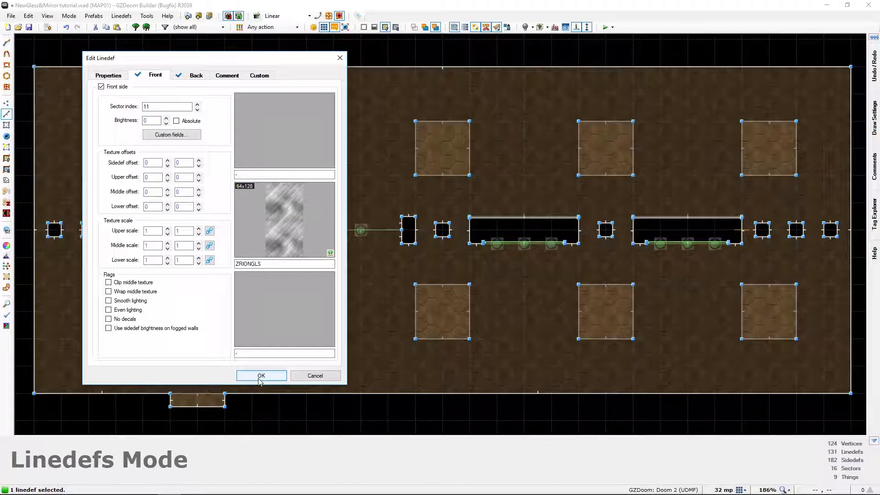
pyautogui.click(108, 76)
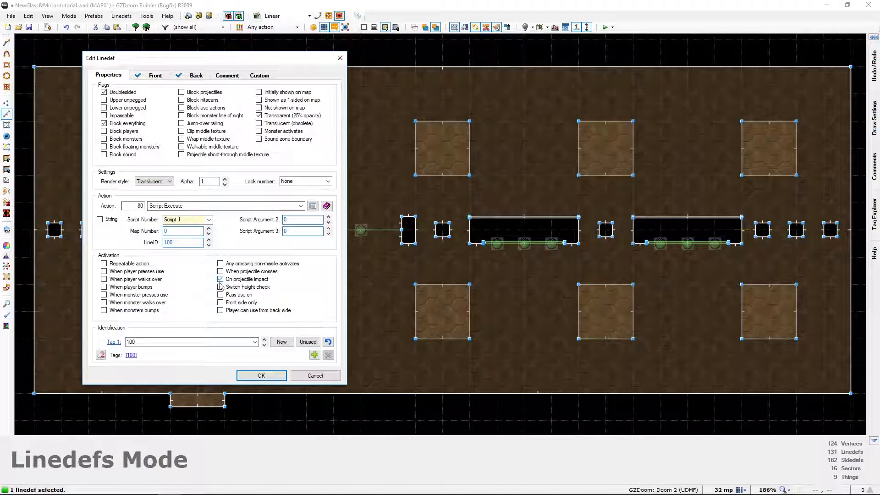
pyautogui.click(251, 376)
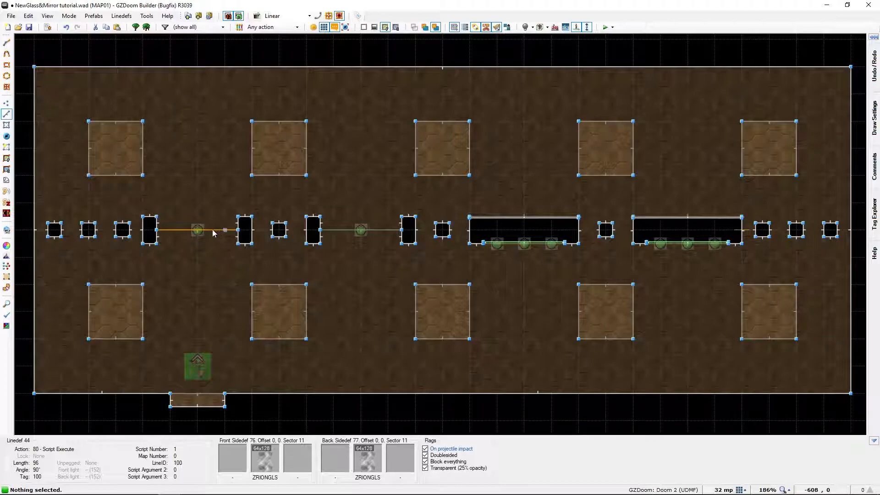
# - In Things mode, inspect the type and tag of the Map Spot at the middle of the first glass line
pyautogui.press('t')
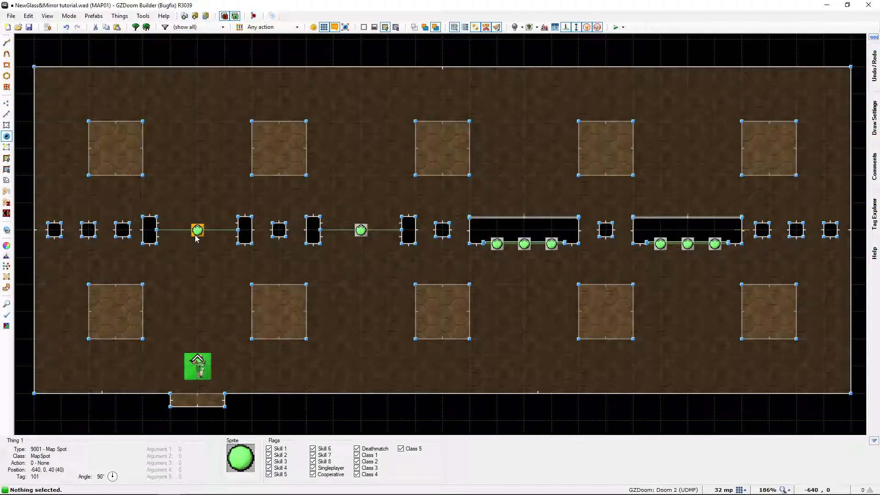
pyautogui.rightClick(195, 236)
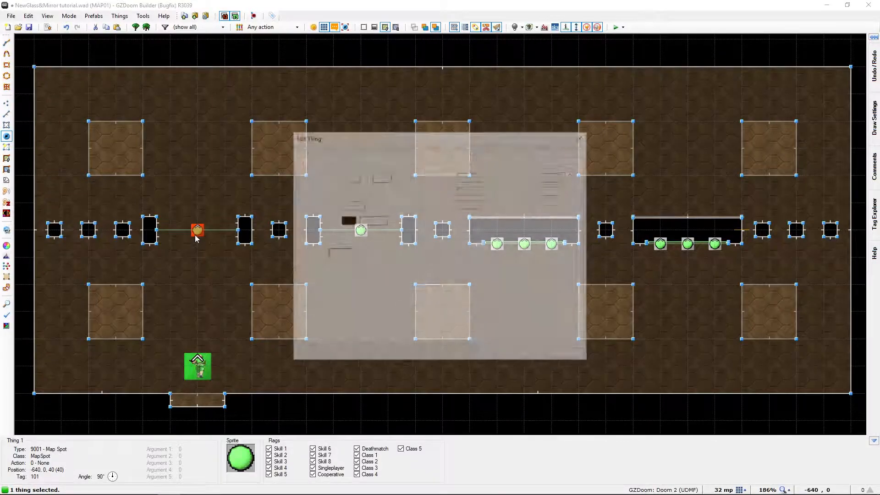
pyautogui.click(314, 154)
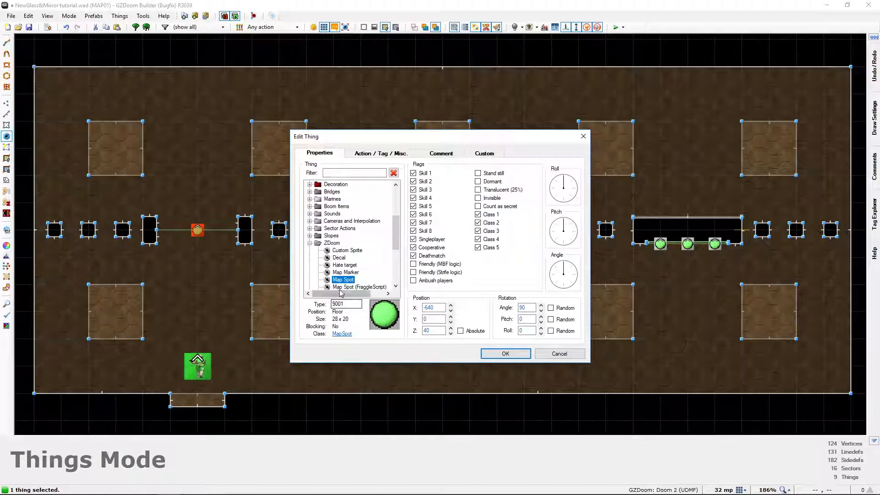
pyautogui.click(351, 155)
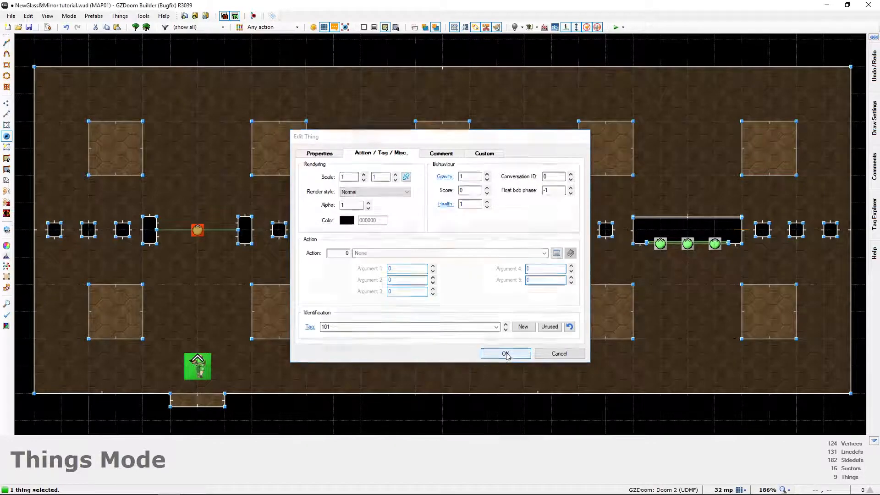
pyautogui.click(506, 354)
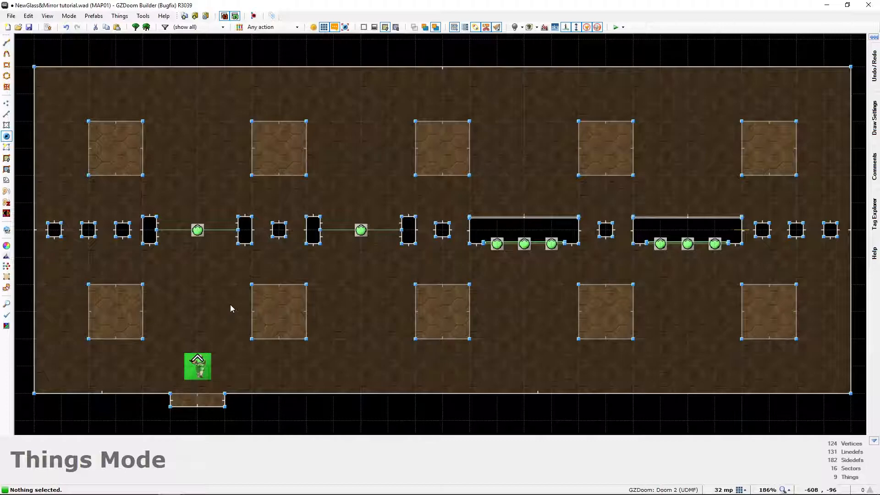
# - Check the first glass linedef's LineID argument and tag again, and compare them with how the scripts use LineID
pyautogui.press('l')
pyautogui.rightClick(169, 231)
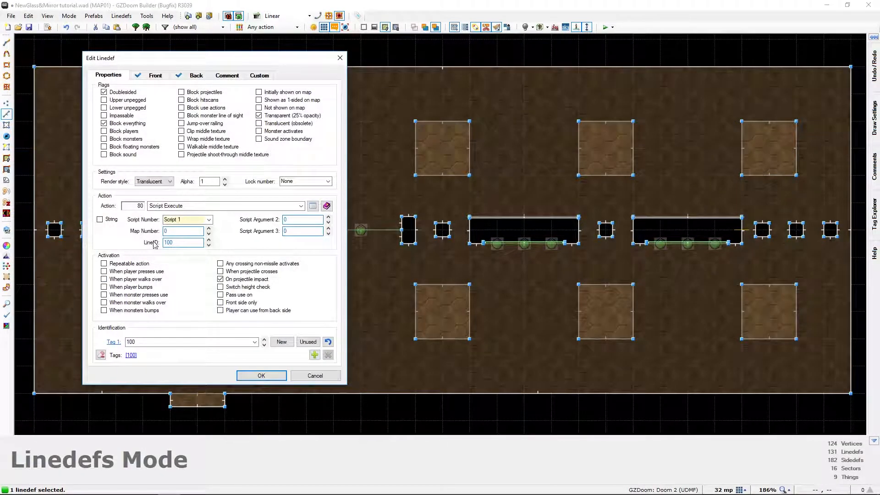
pyautogui.click(260, 375)
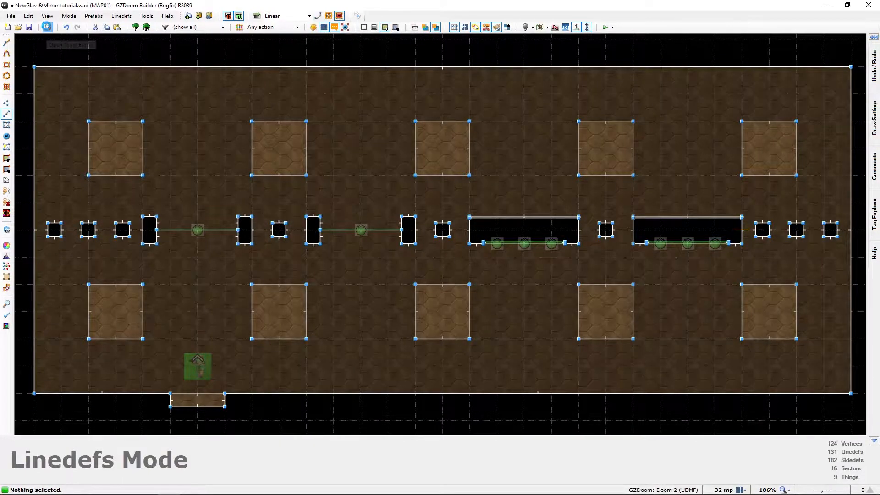
pyautogui.press('F10')
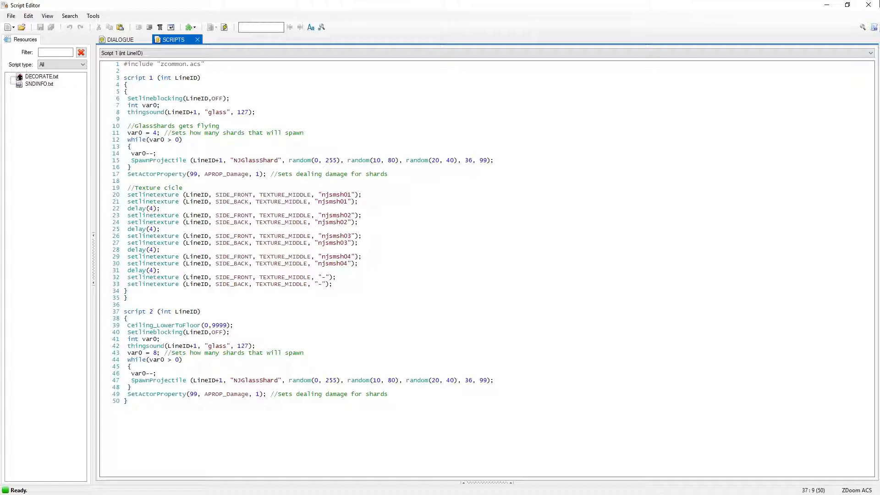
pyautogui.click(869, 6)
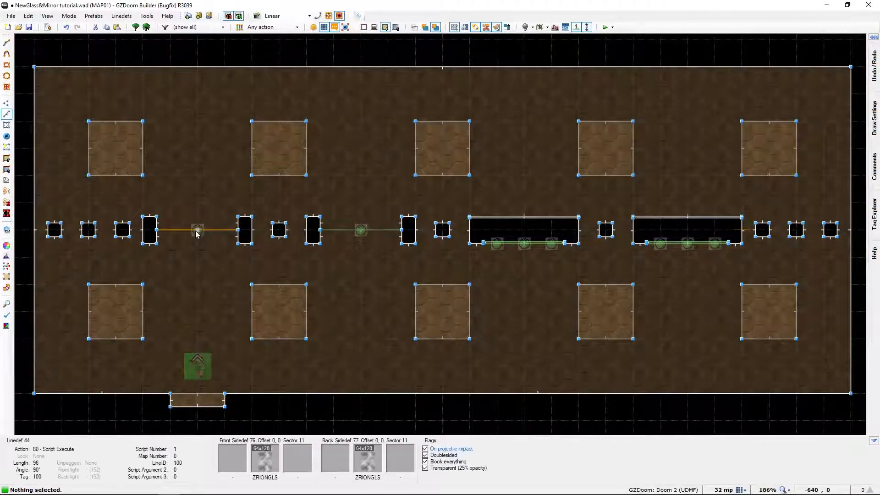
# - Inspect the second glass linedef's script number, LineID argument and tag in Linedefs mode
pyautogui.press('t')
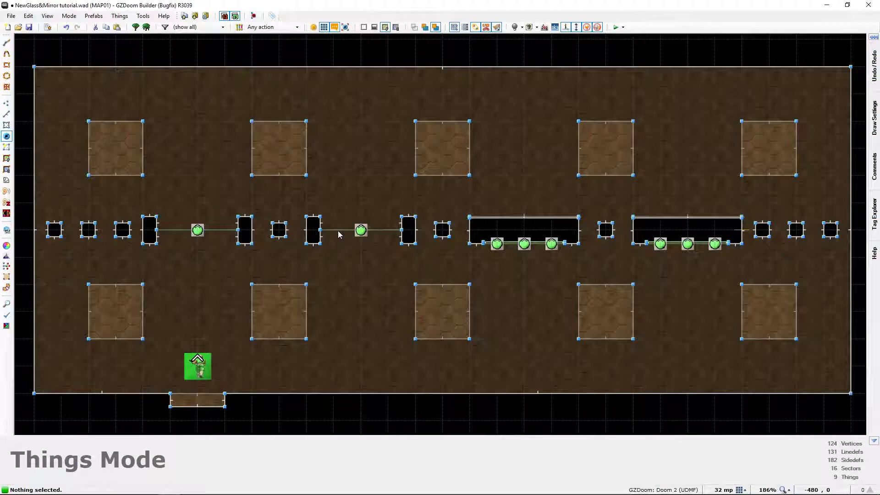
pyautogui.press('l')
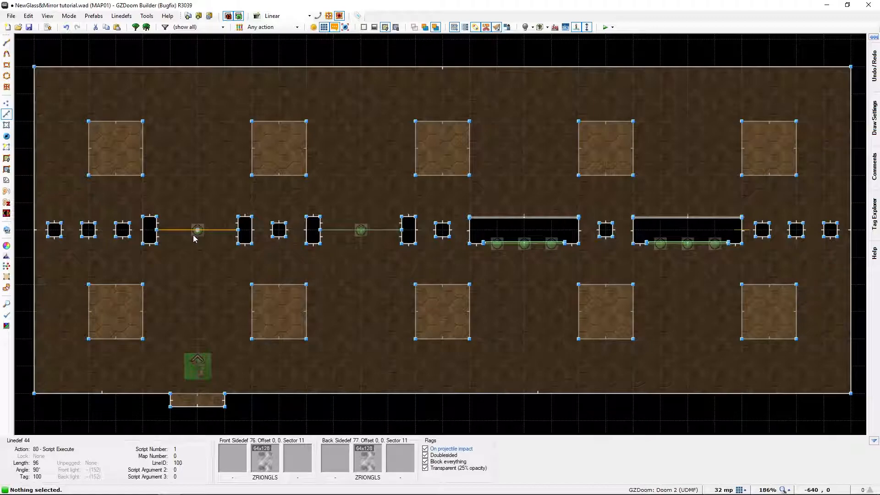
pyautogui.rightClick(338, 232)
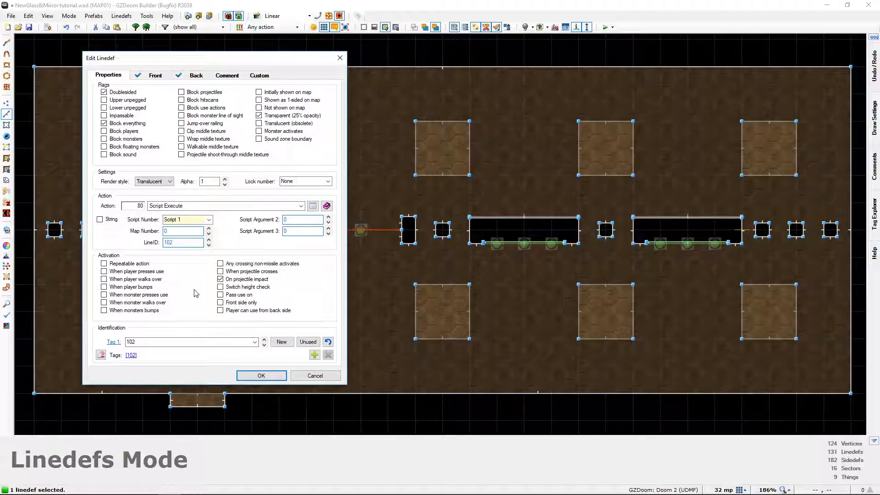
pyautogui.click(245, 376)
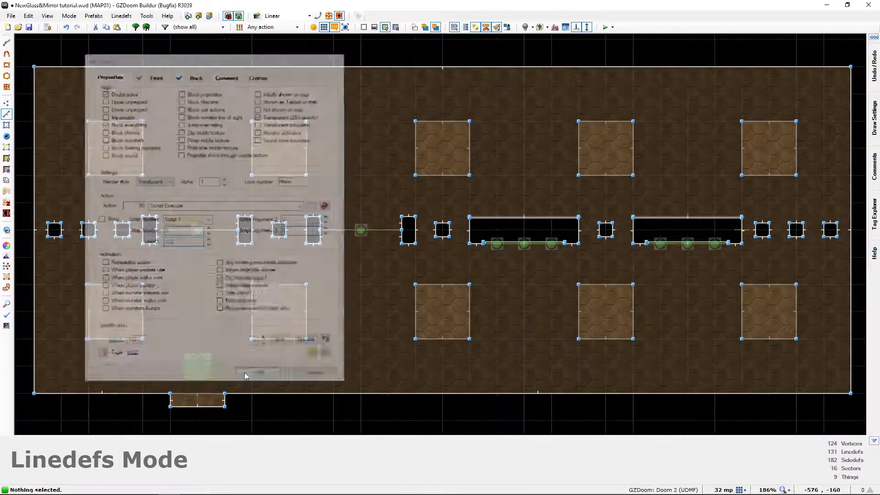
# - In Things mode, inspect the tag of the Map Spot at the middle of the second glass line
pyautogui.press('t')
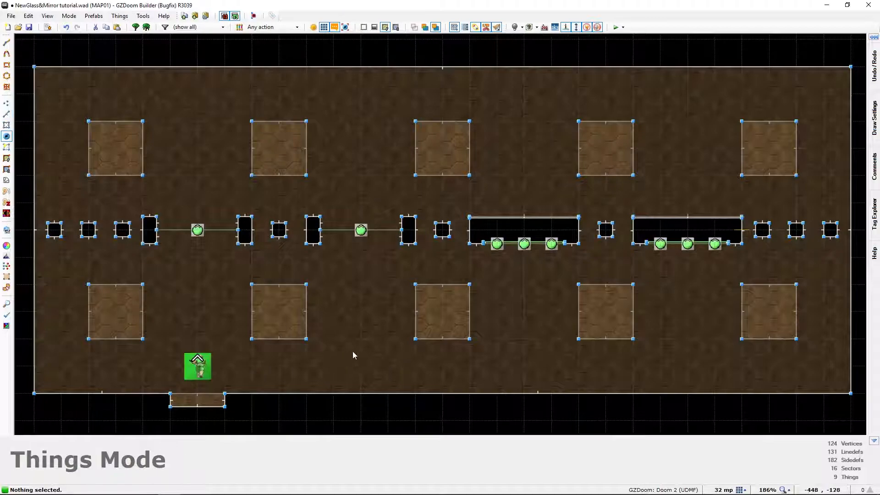
pyautogui.click(362, 231)
pyautogui.rightClick(363, 231)
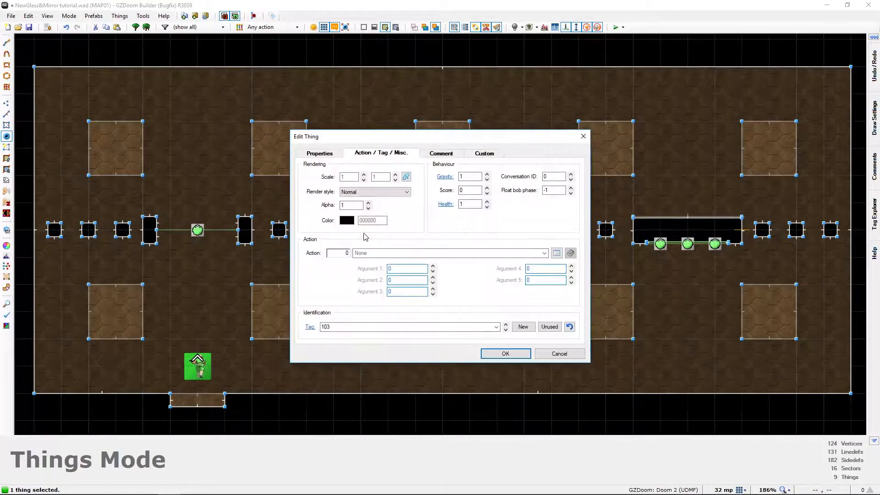
pyautogui.click(503, 354)
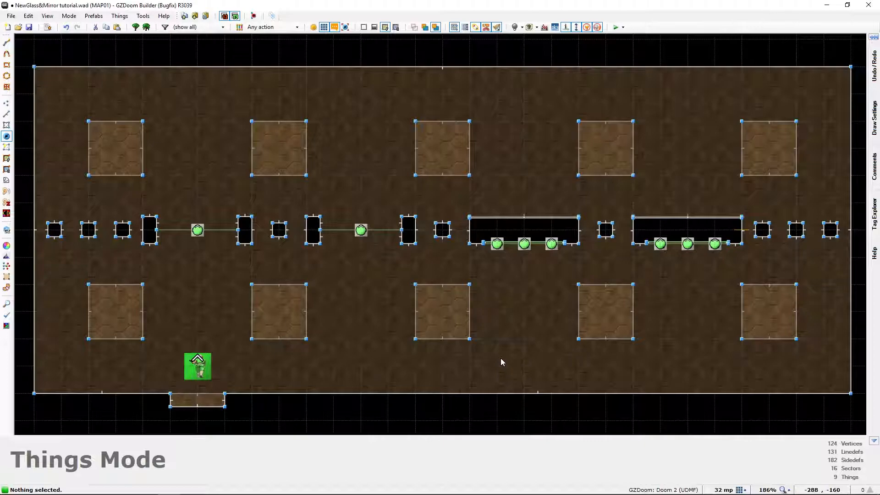
# - In Linedefs mode, inspect the flags, Line Mirror action and front middle texture of the first mirror's rear linedef
pyautogui.press('l')
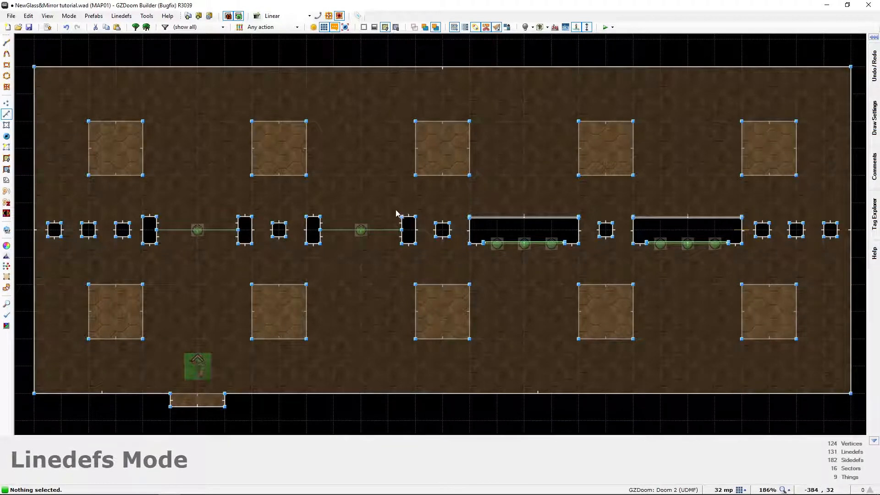
pyautogui.rightClick(512, 244)
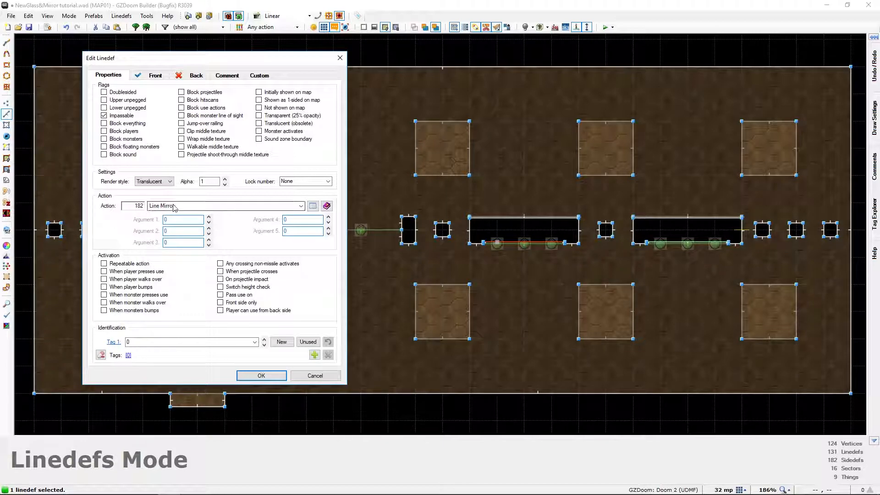
pyautogui.click(158, 75)
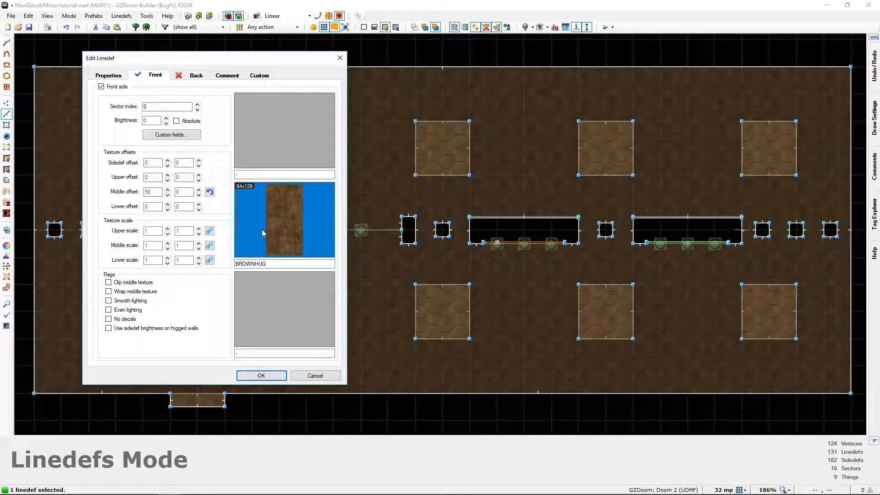
pyautogui.click(108, 75)
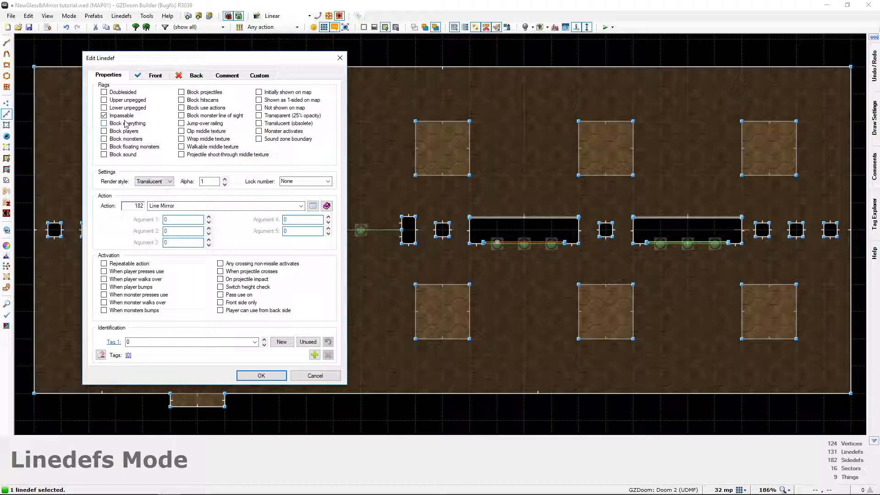
pyautogui.click(265, 377)
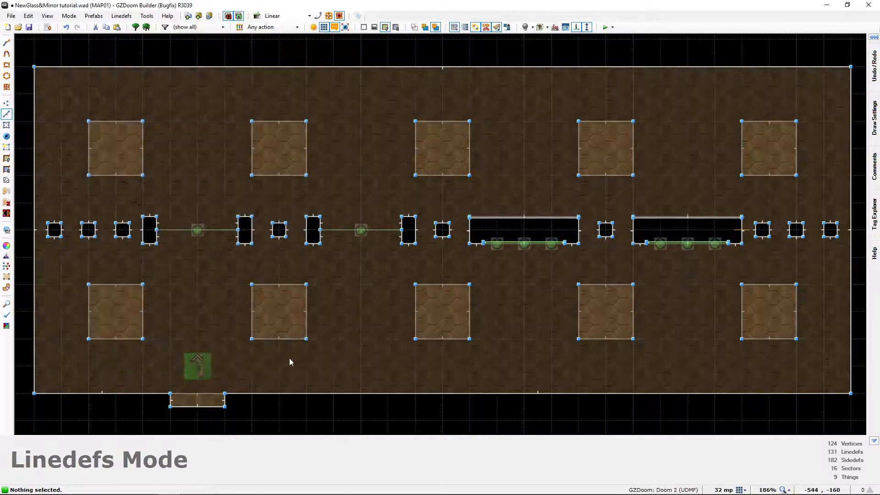
# - Inspect the flags, script action, tag and front texture of the first mirror's breakable linedef, and compare it with script 2
pyautogui.rightClick(513, 248)
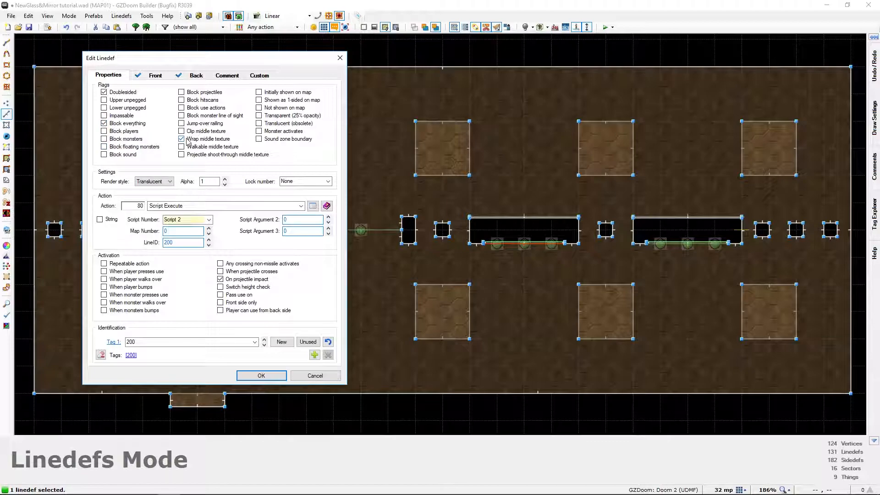
pyautogui.click(155, 76)
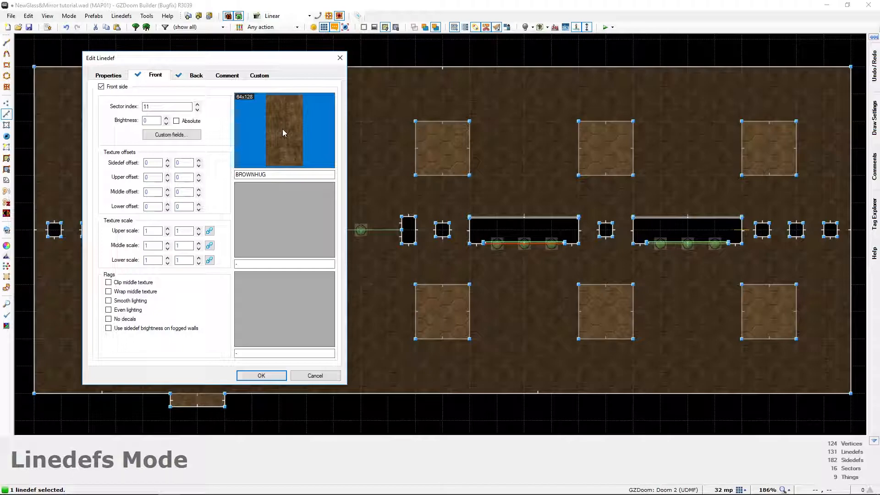
pyautogui.click(106, 77)
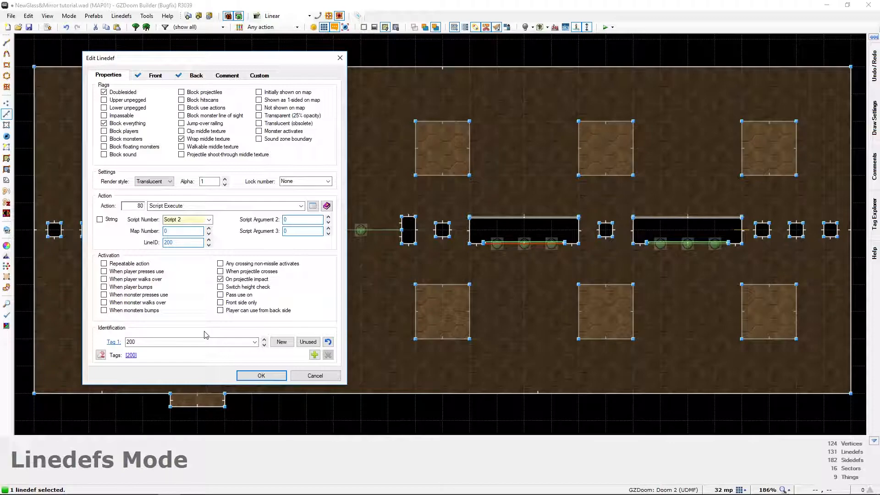
pyautogui.click(250, 377)
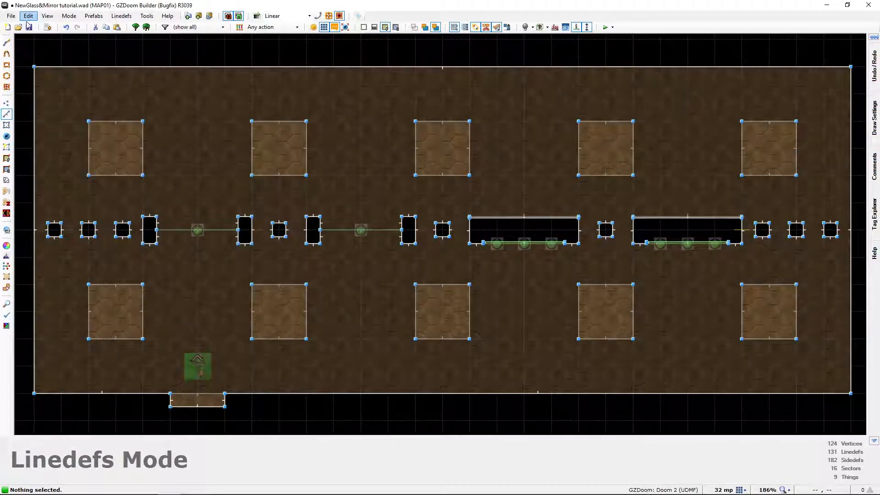
pyautogui.click(48, 27)
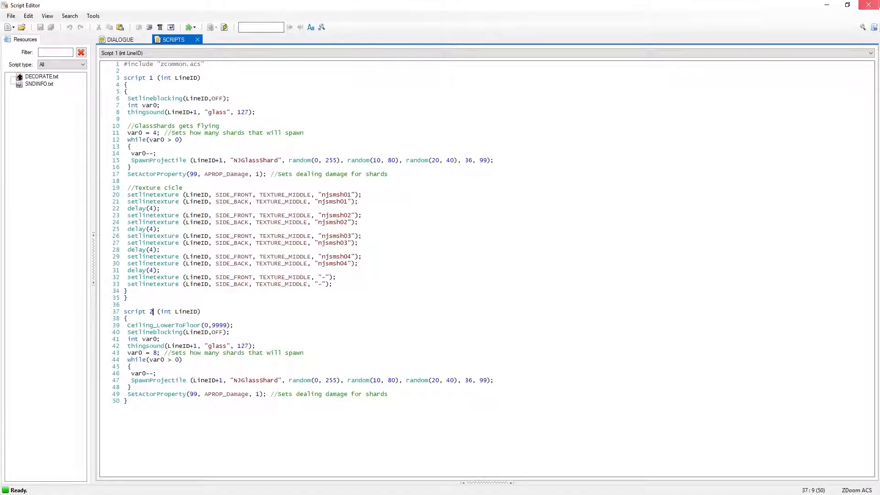
pyautogui.click(869, 5)
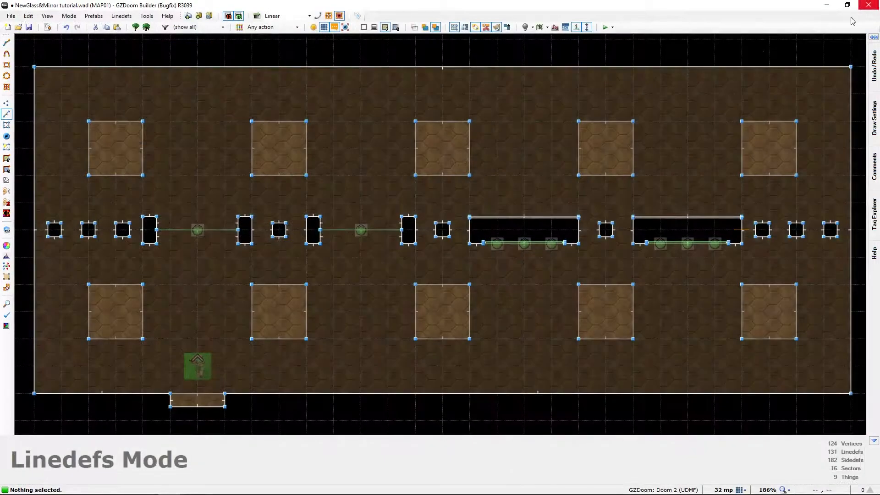
# - In Things mode, inspect the tag, type and position of the leftmost Map Spot at the first mirror
pyautogui.press('t')
pyautogui.rightClick(493, 250)
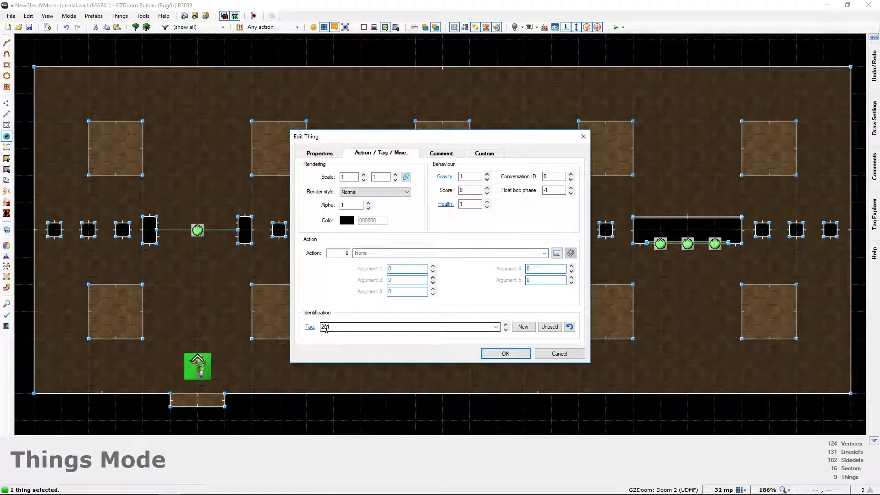
pyautogui.click(319, 156)
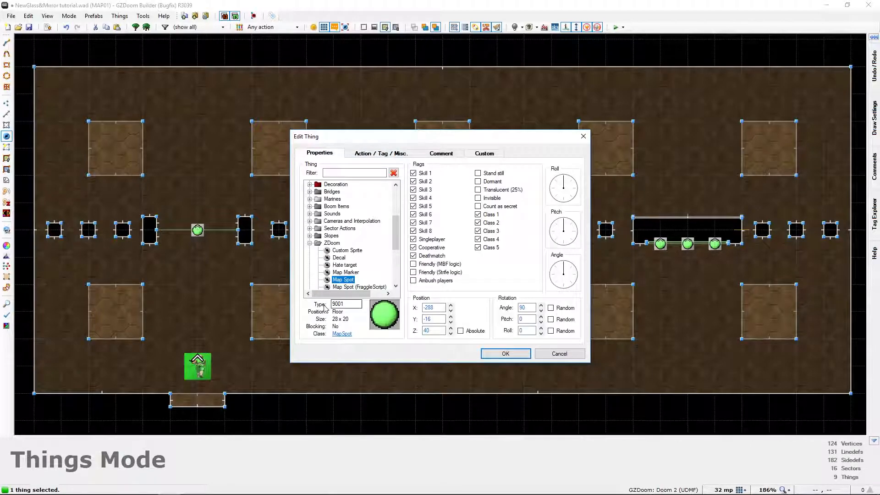
pyautogui.click(503, 354)
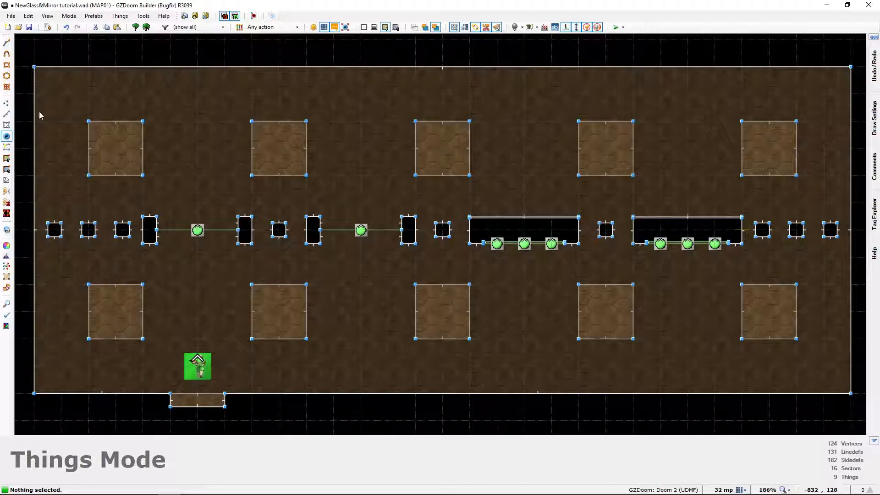
# - Review the mirror-breaking commands of script 2 in the Script Editor and return to the map in Linedefs mode
pyautogui.click(48, 26)
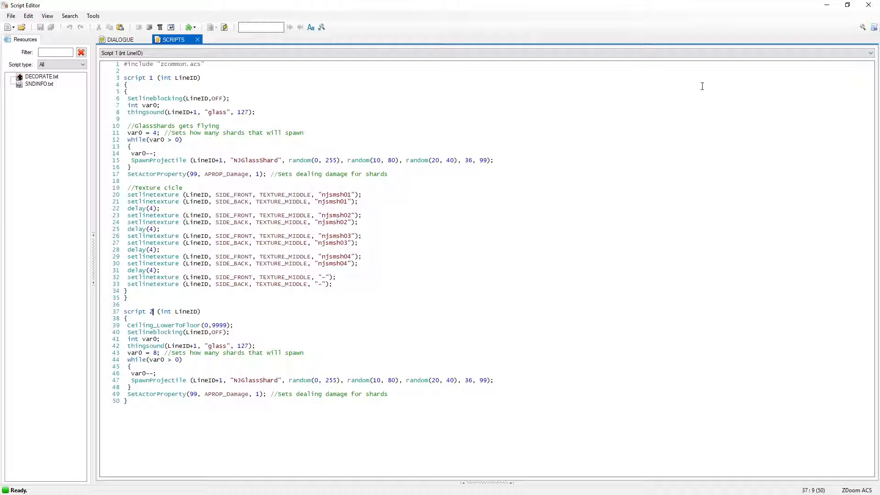
pyautogui.click(869, 5)
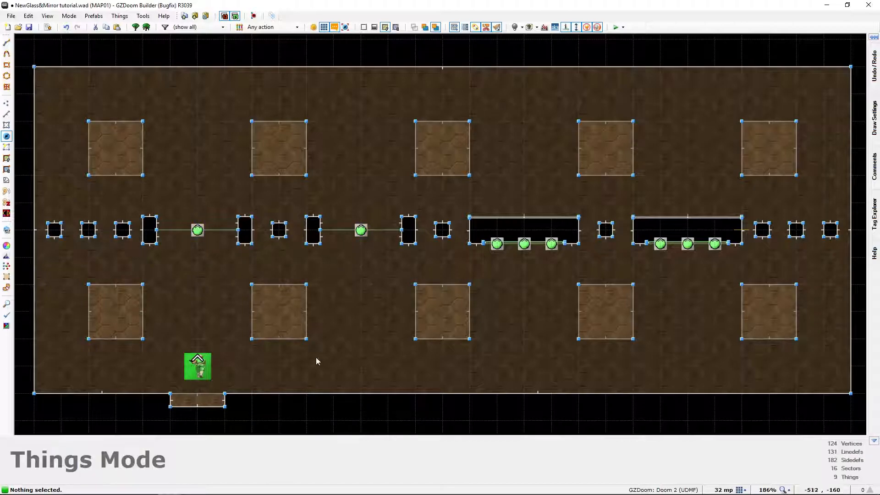
pyautogui.press('l')
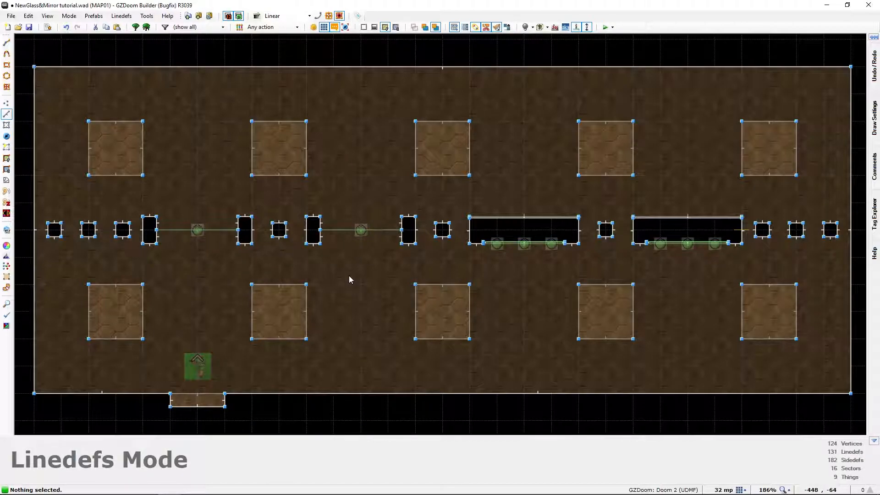